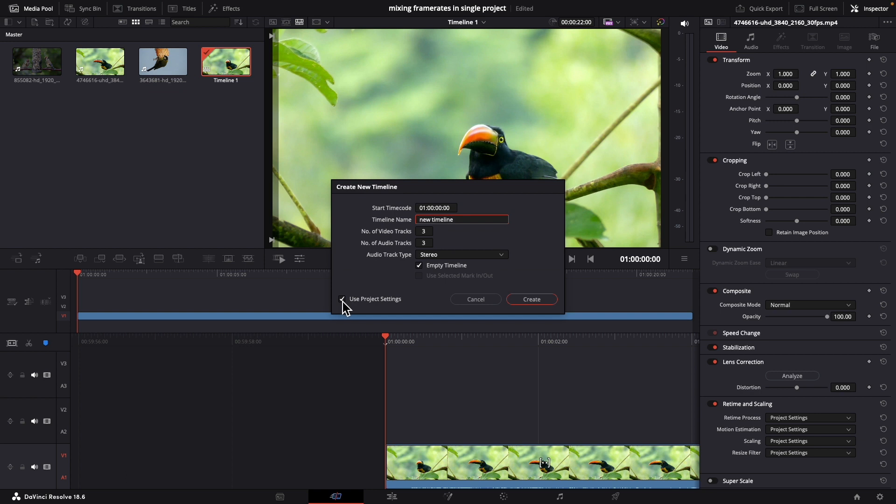
- Create the new timeline with its own format instead of the project settings: 1920 x 1080 HD at 30 frames per second
left_click(342, 299)
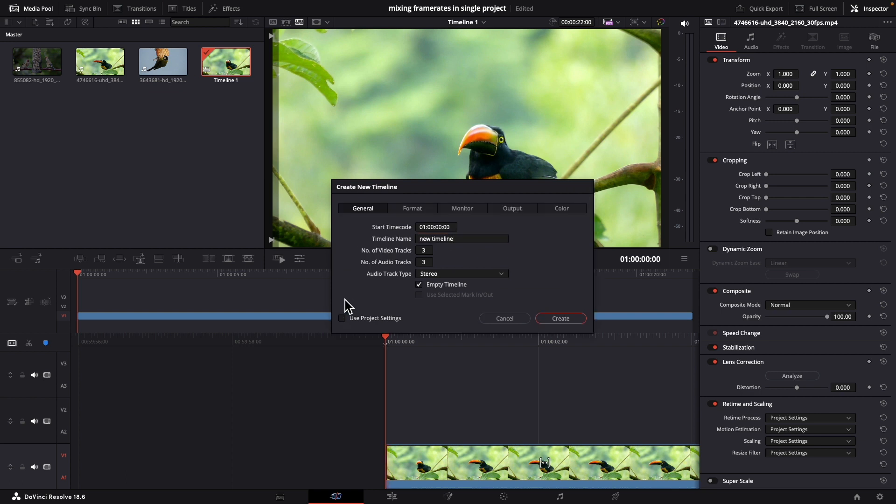
left_click(411, 211)
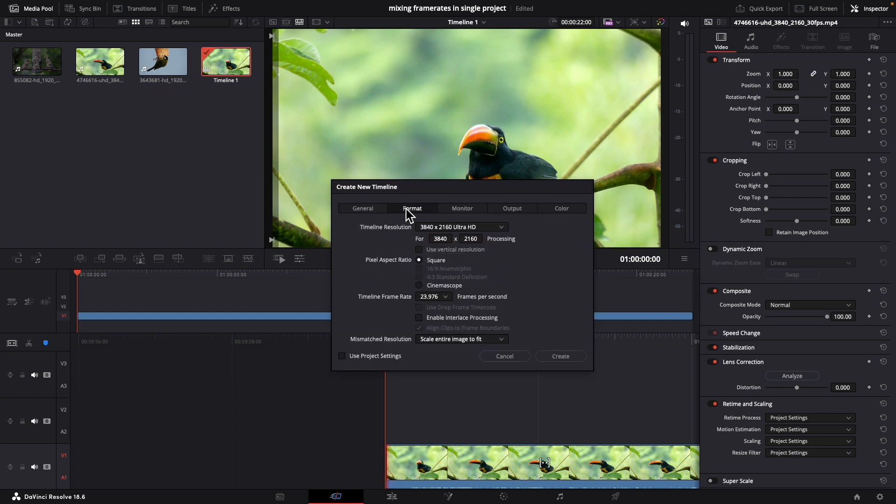
left_click(442, 228)
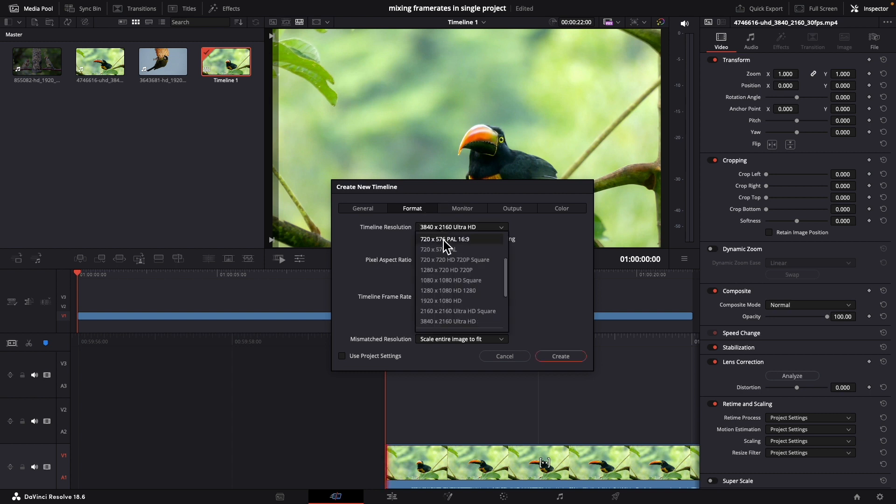
left_click(455, 299)
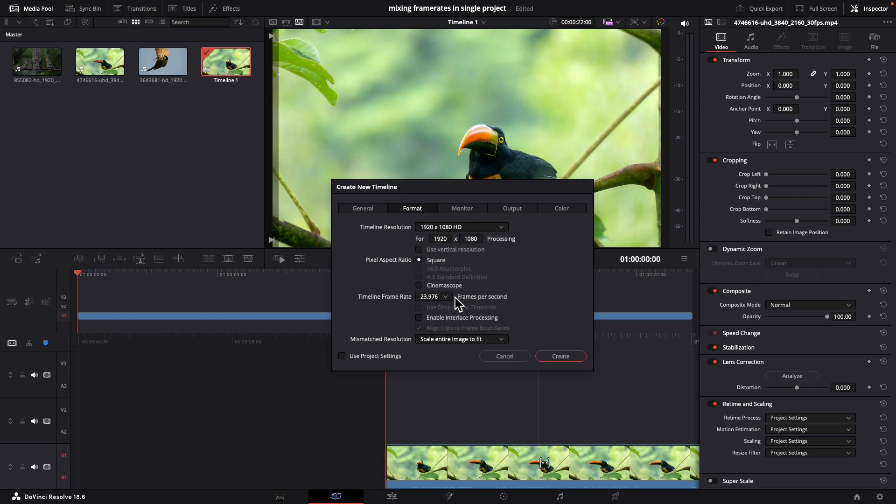
left_click(438, 297)
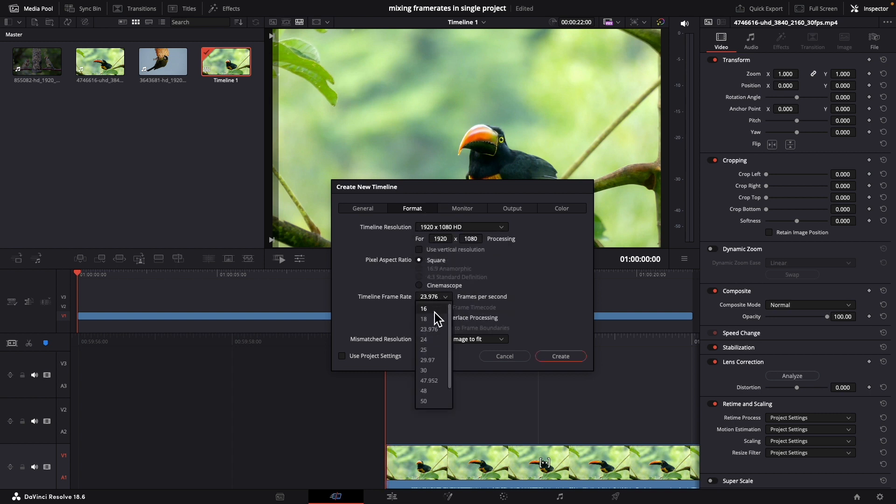
left_click(430, 371)
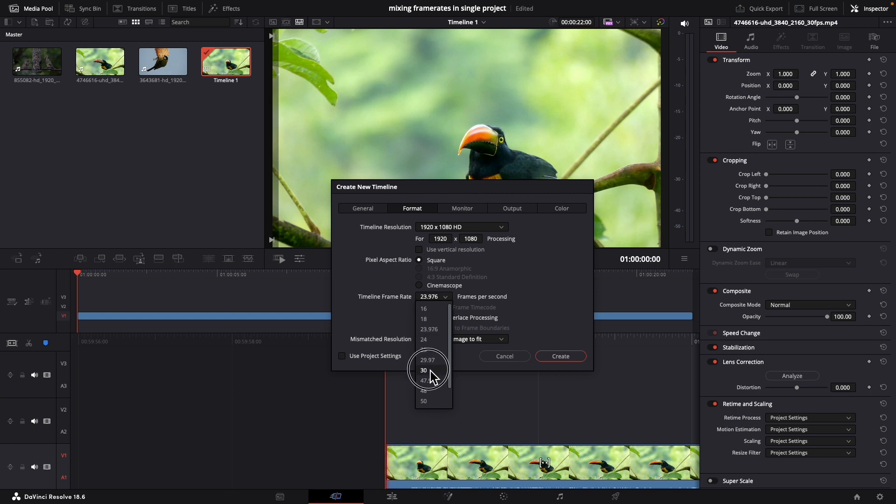
left_click(575, 359)
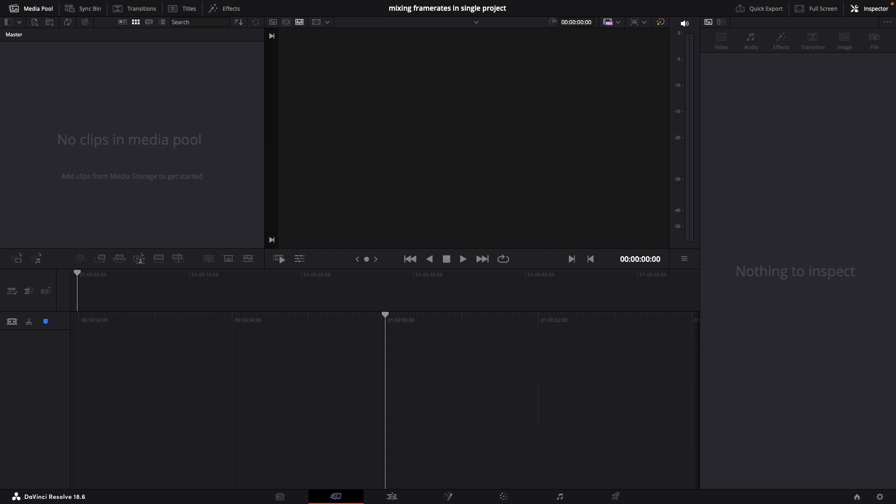
- Switch to Finder and inspect the details of the 855082 25fps and 4746616 30fps clips in Downloads
mouse_move(276, 500)
left_click(231, 493)
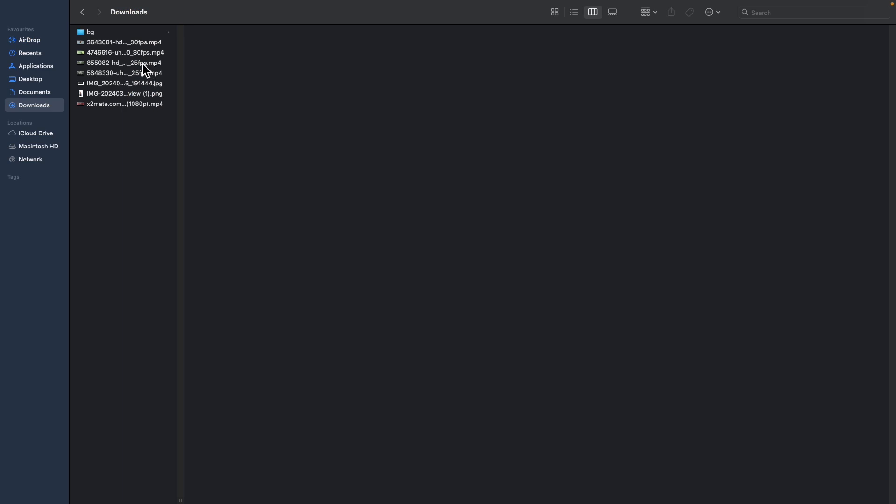
left_click(145, 62)
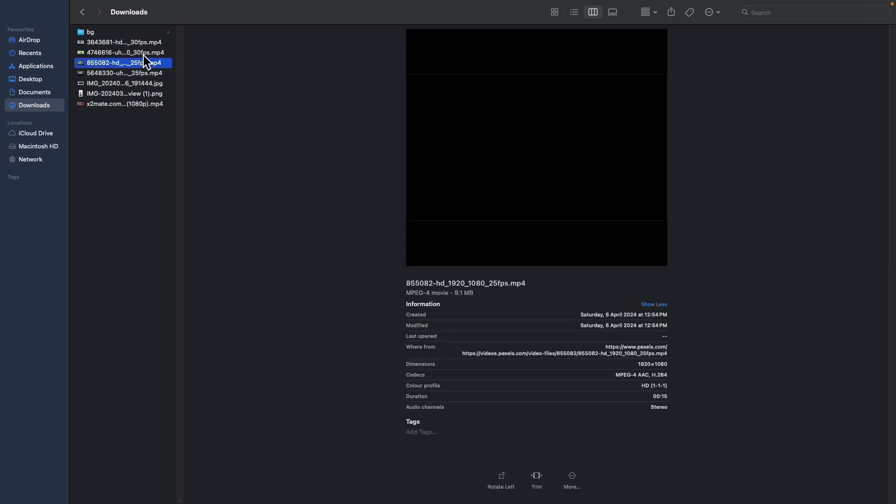
left_click(142, 53)
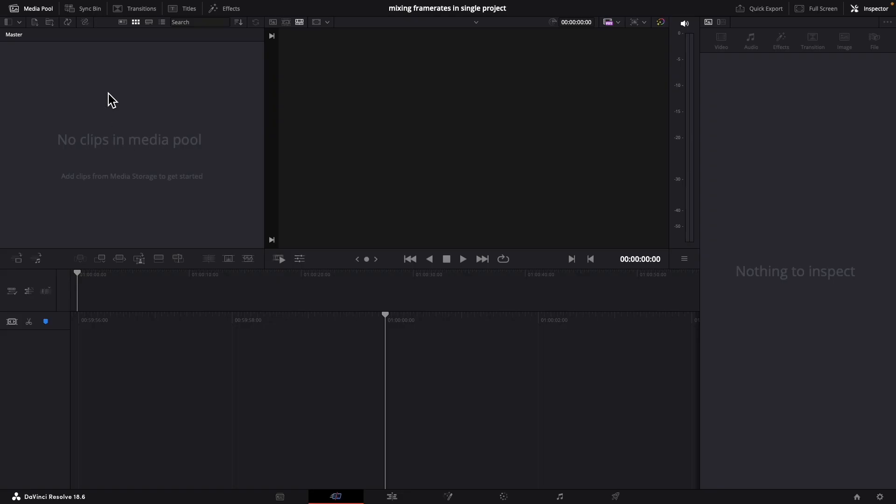
- Import 855082-hd_1920_1080_25fps.mp4 and the 3643681 30fps clip from Downloads into the media pool without changing the project frame rate
right_click(108, 93)
left_click(154, 134)
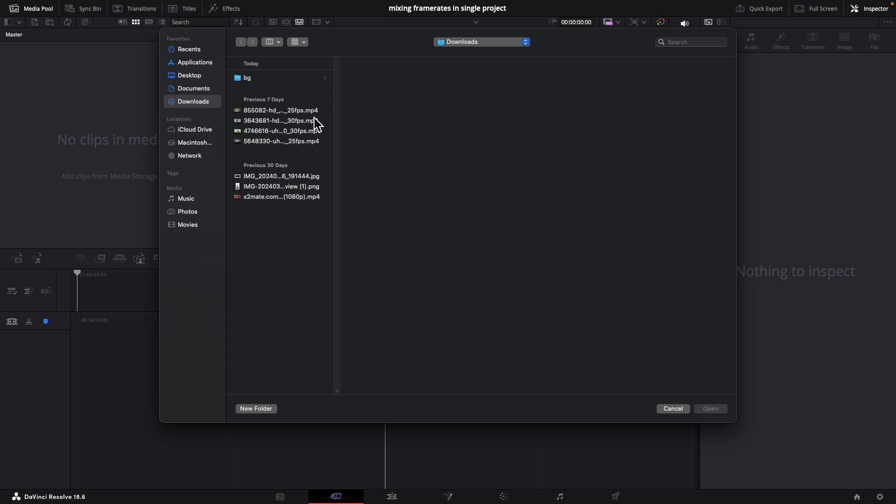
left_click(302, 130)
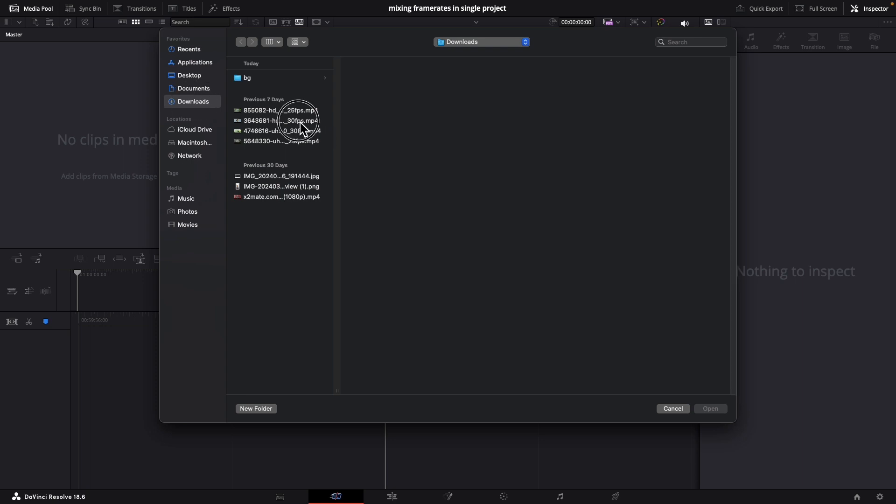
left_click(299, 112, "shift")
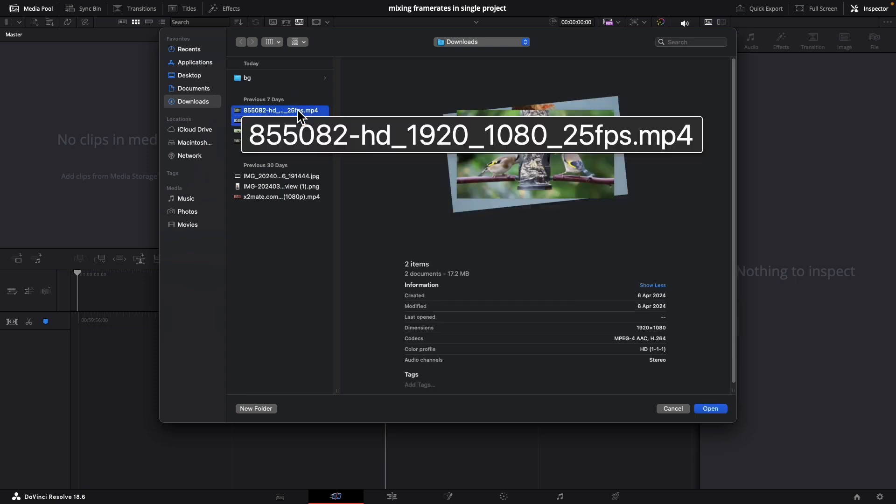
left_click(710, 409)
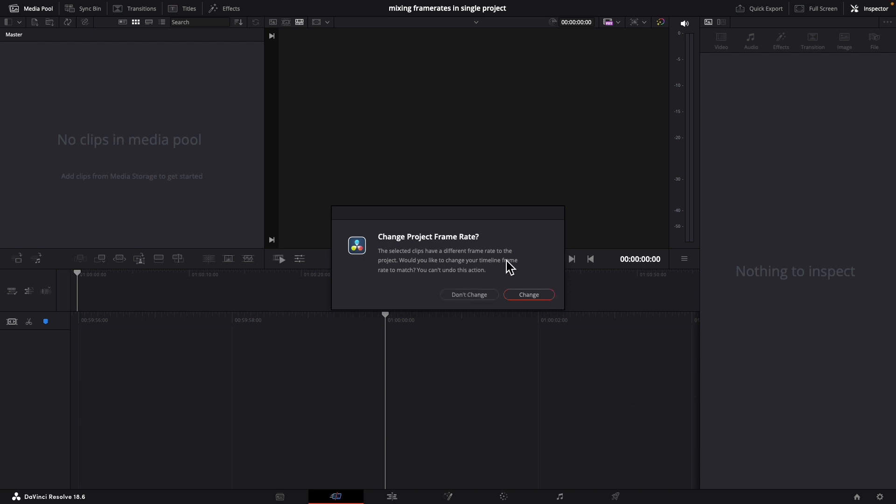
left_click(459, 301)
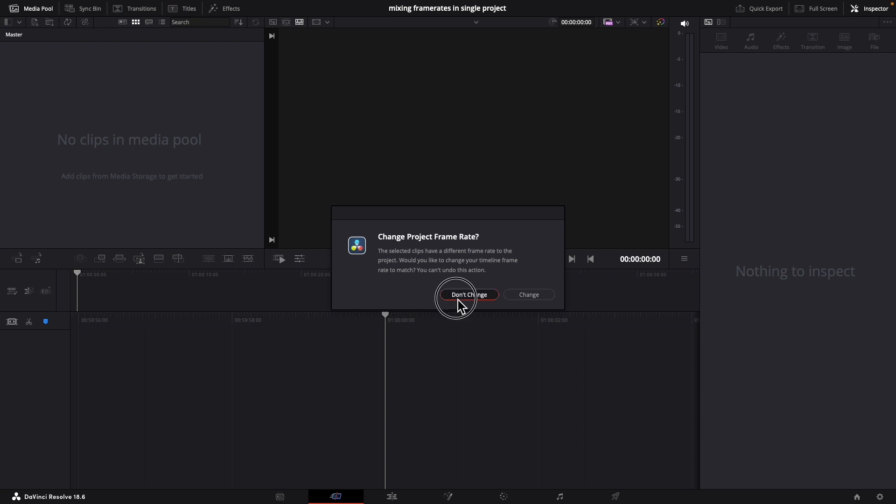
- Show the media pool clips with their frame rates and check the timeline frame rate in the project settings
left_click(149, 23)
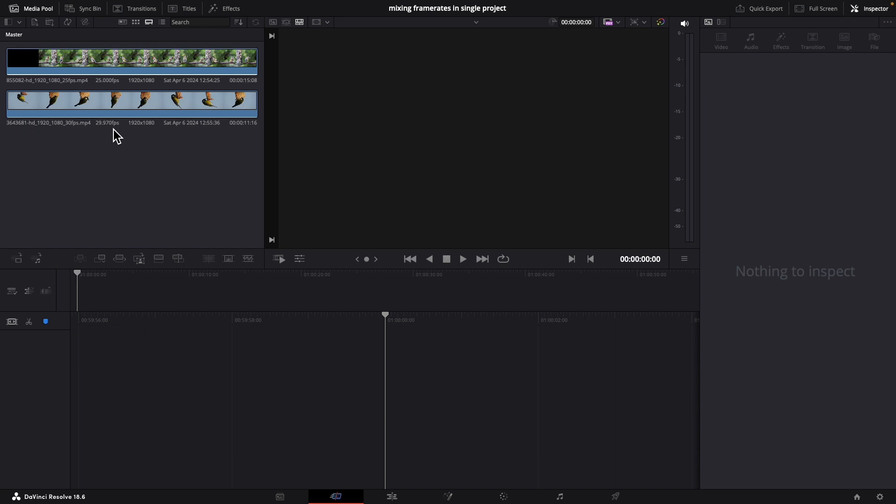
left_click(880, 496)
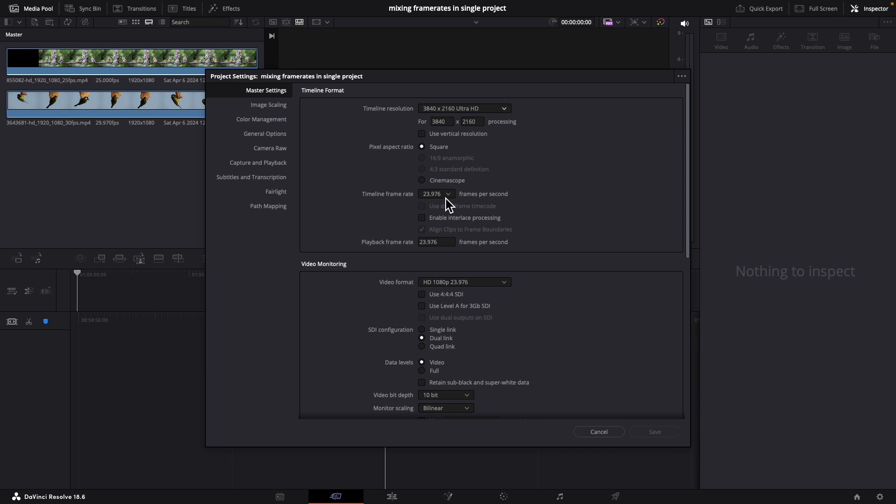
left_click(599, 432)
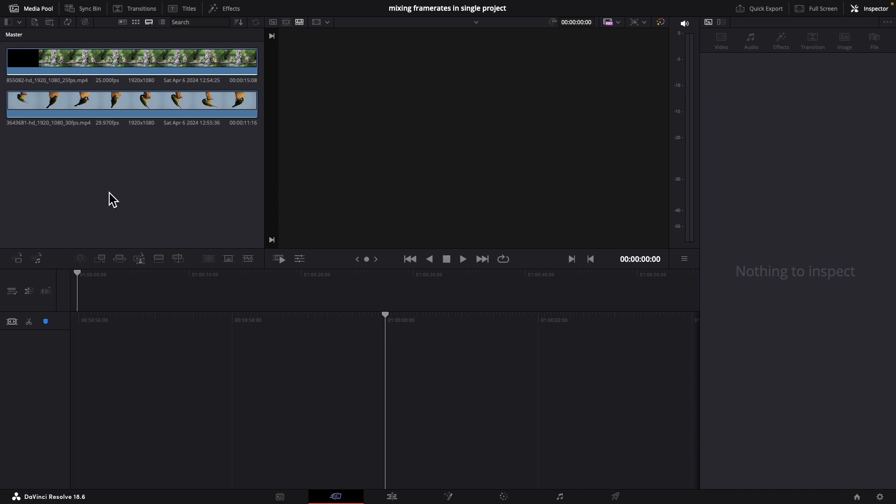
- Try placing both imported clips together in the empty timeline area and undo it
key("ctrl+a")
left_click_drag(150, 110, 460, 422)
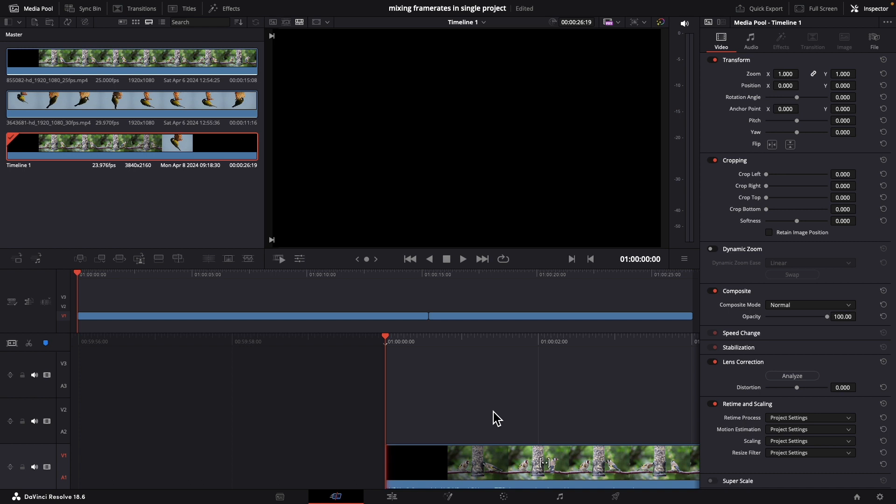
key("super+z")
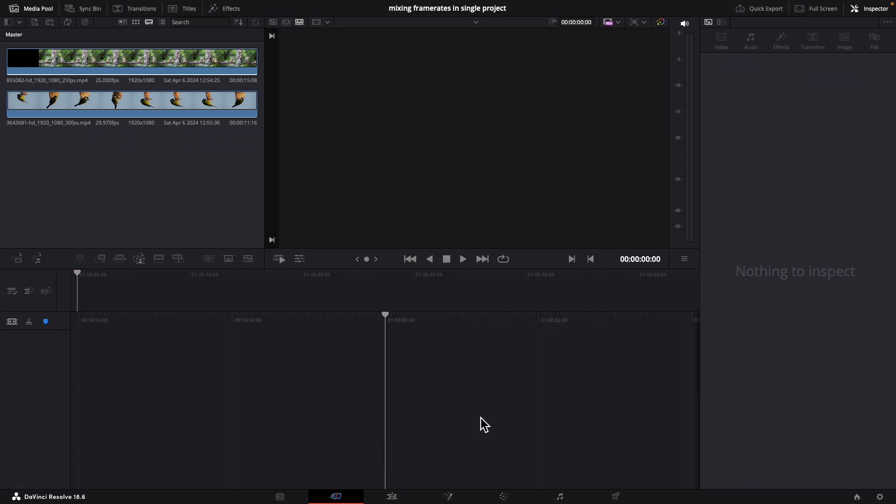
- Create an empty timeline with custom settings instead of the project settings, using a frame rate of 30 frames per second
right_click(95, 162)
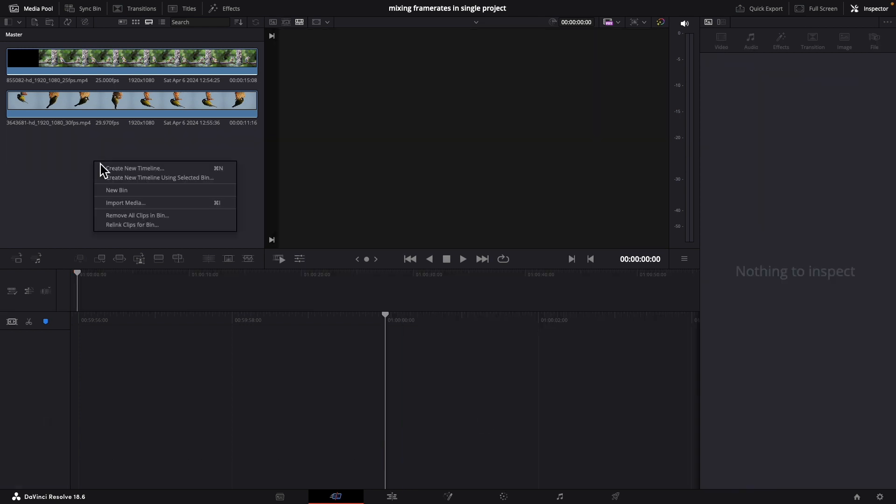
left_click(144, 170)
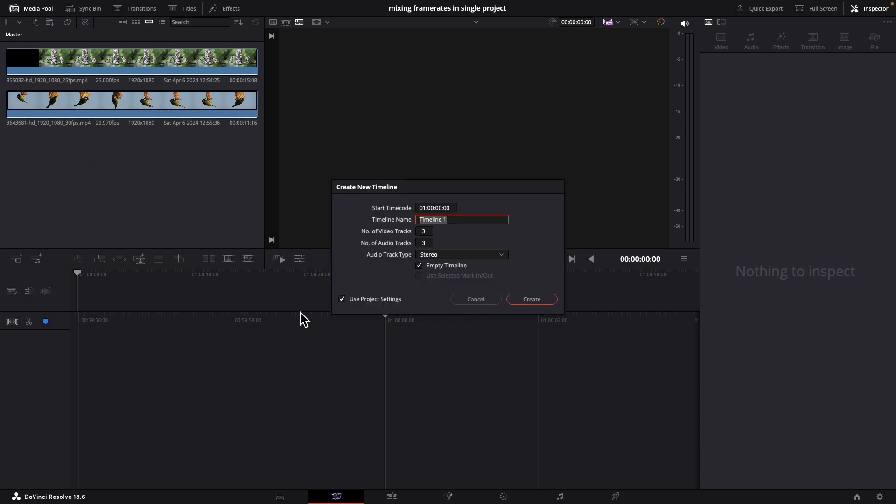
left_click(343, 301)
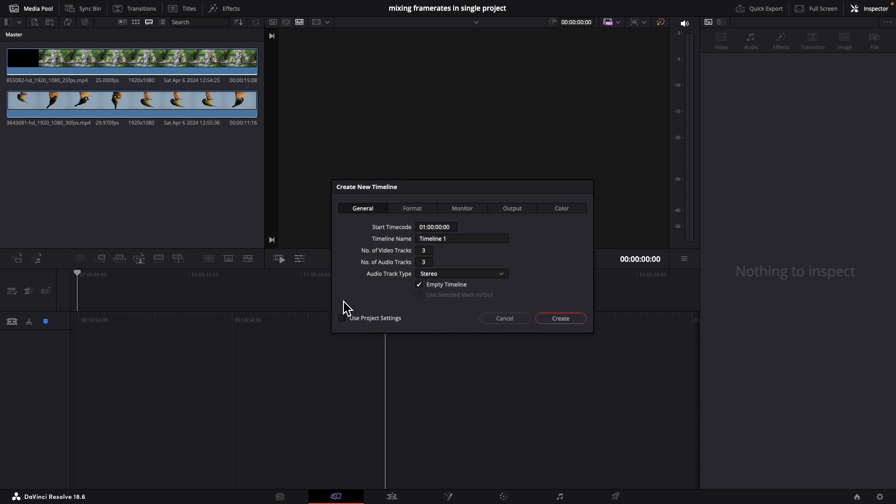
left_click(425, 214)
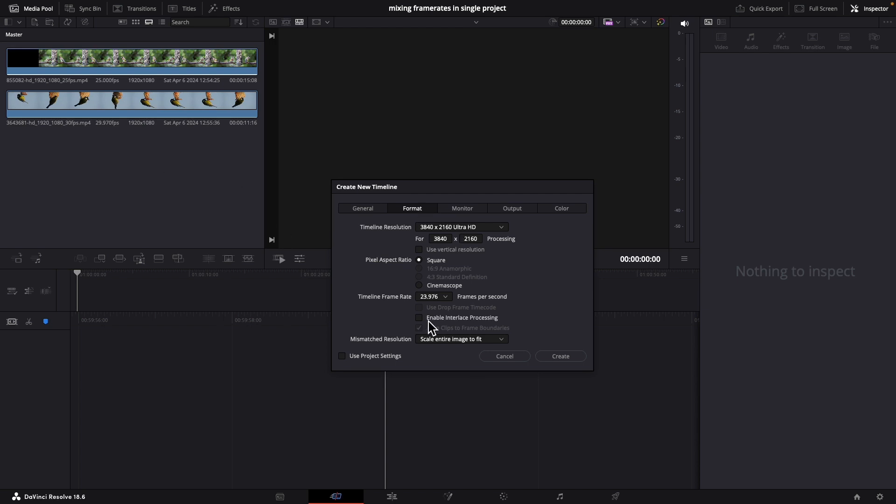
left_click(446, 299)
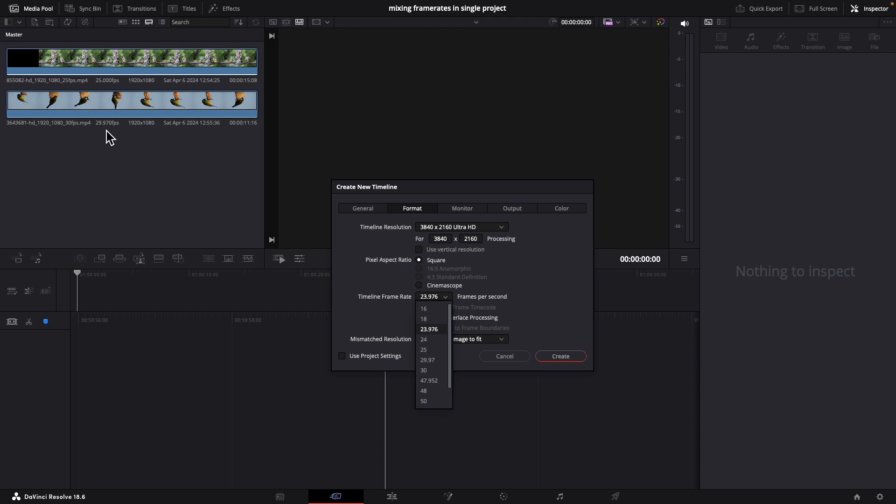
left_click(435, 373)
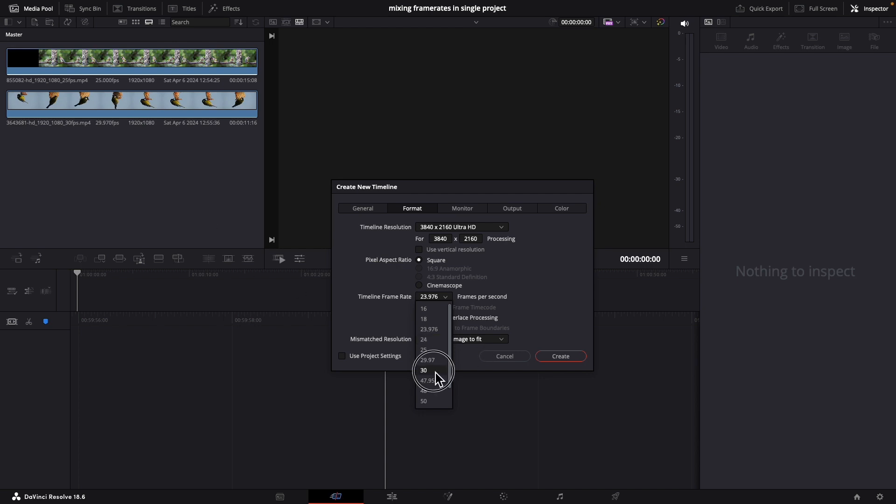
left_click(562, 358)
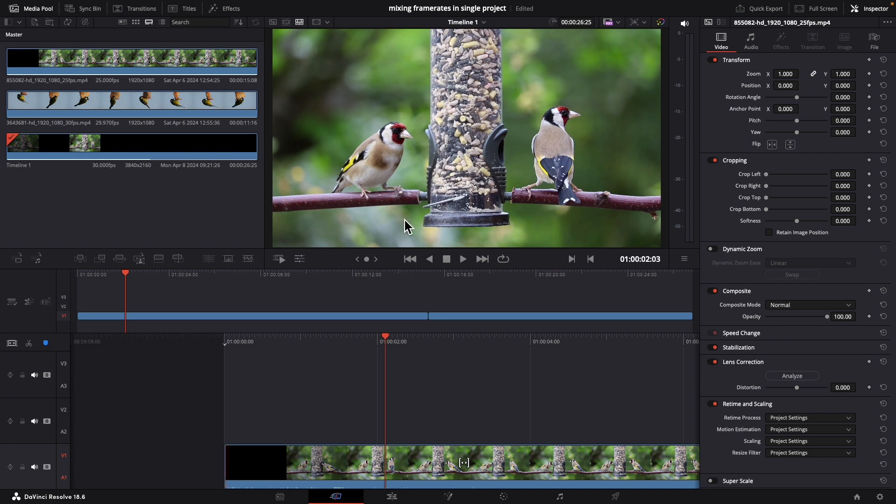
- Set the project's timeline frame rate to 25 frames per second and save the project settings
left_click(882, 500)
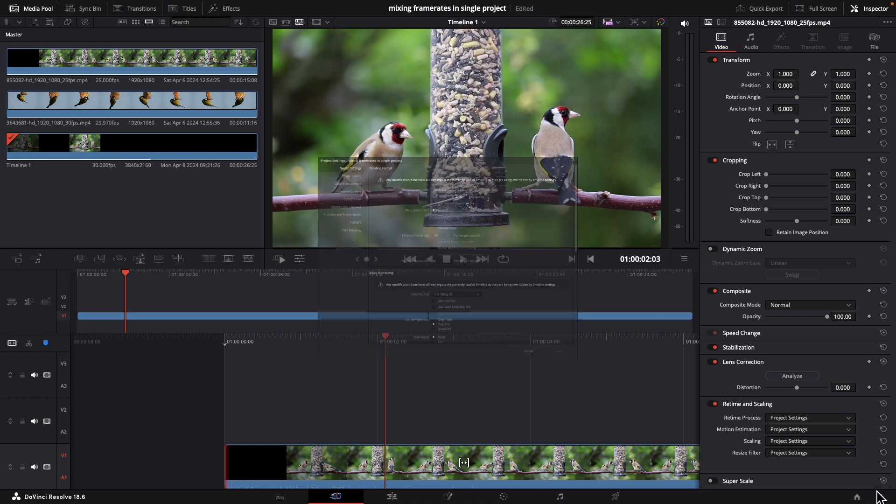
left_click(456, 217)
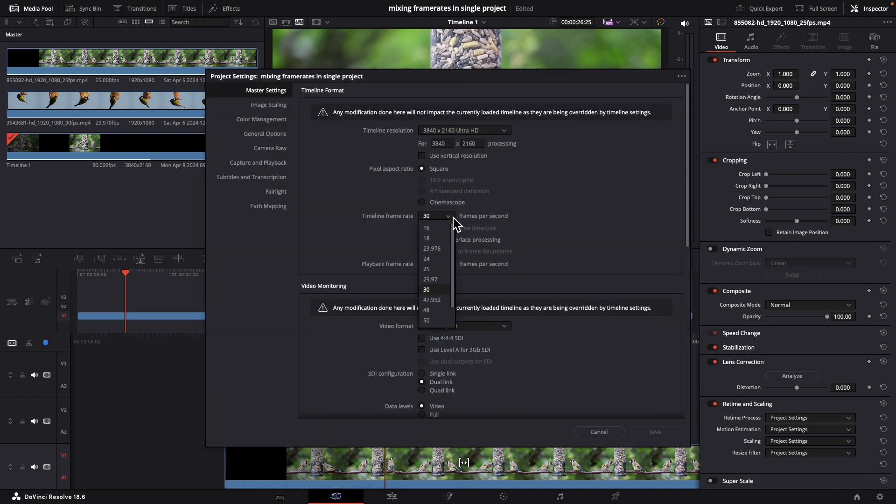
left_click(437, 278)
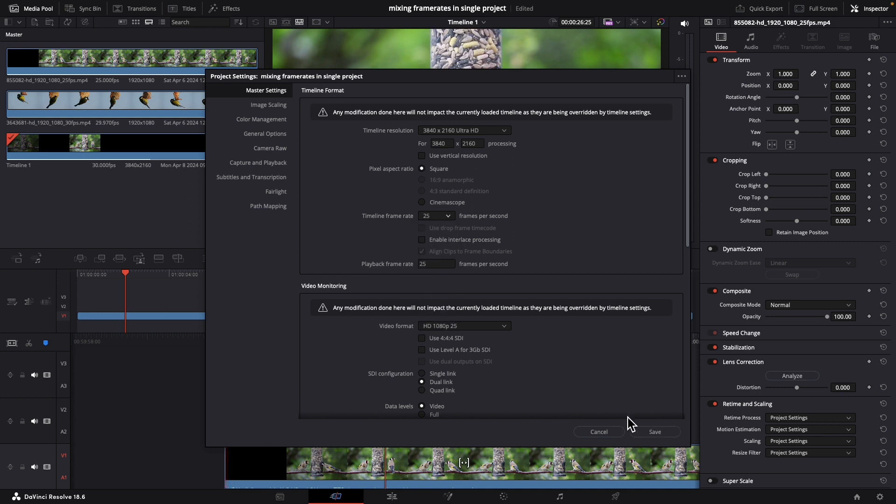
left_click(656, 433)
- Create a second empty timeline with custom settings instead of the project settings, keeping 3840 x 2160 Ultra HD and 25 frames per second
left_click(21, 167)
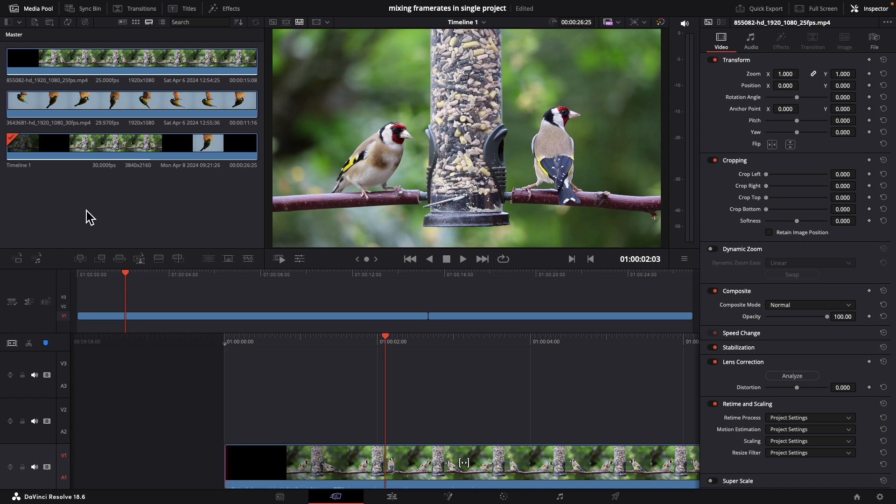
right_click(48, 197)
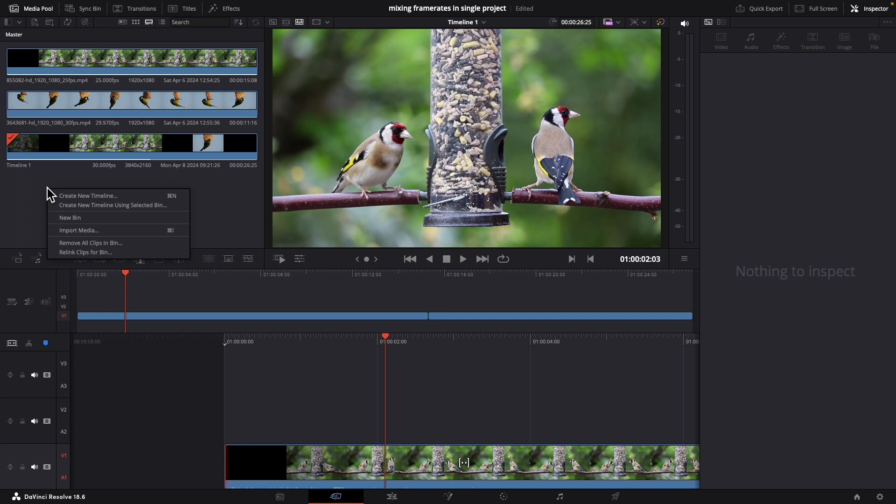
left_click(76, 201)
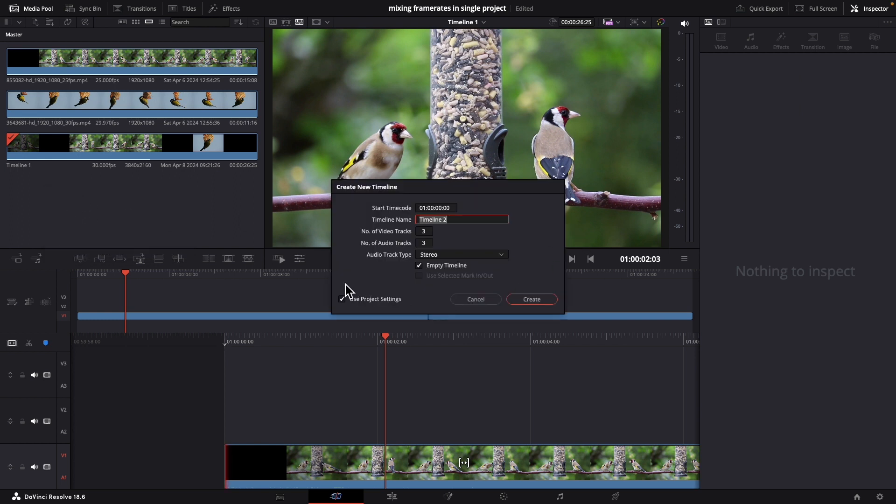
left_click(344, 300)
left_click(412, 209)
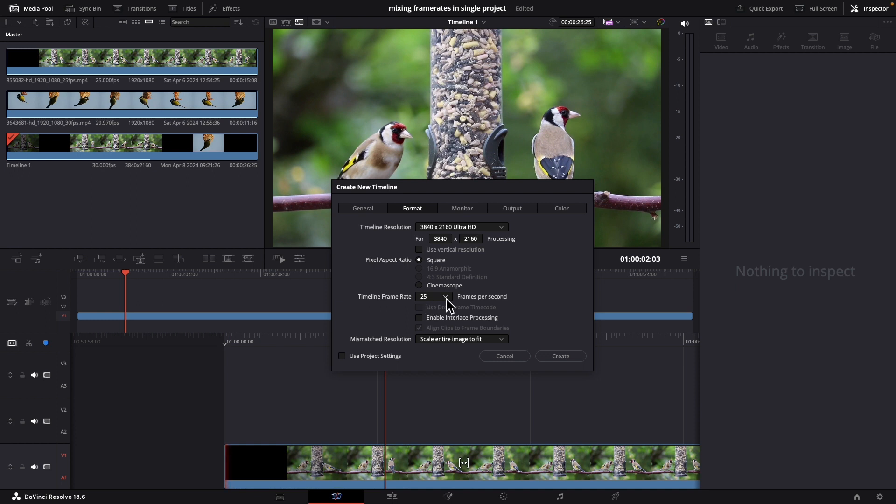
left_click(563, 357)
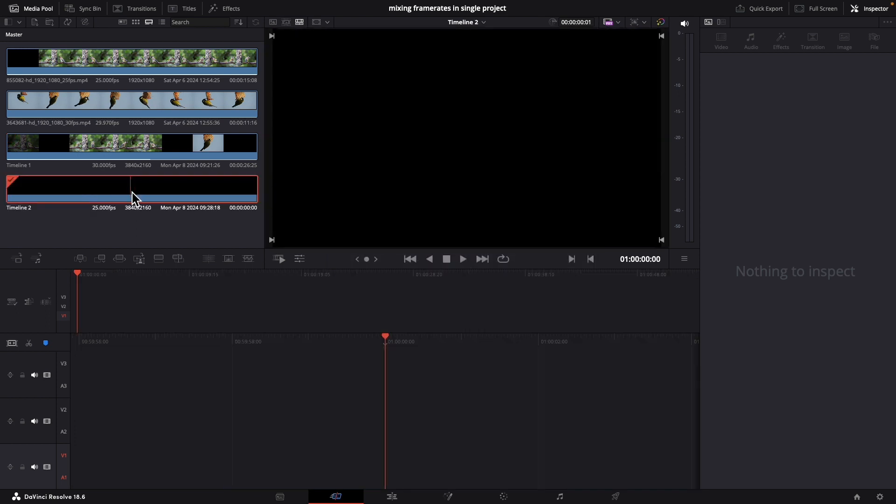
- Copy both clips from Timeline 1, paste them into the empty Timeline 2, and return the playhead to the start
left_click(135, 149)
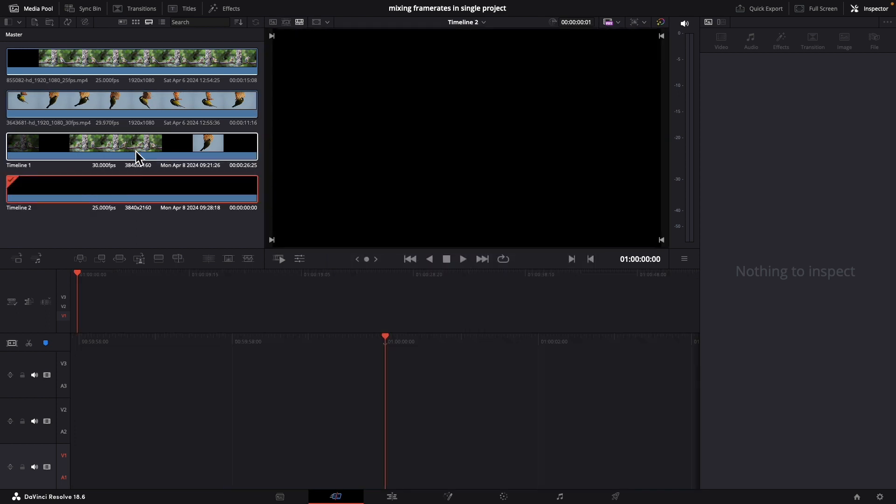
double_click(92, 150)
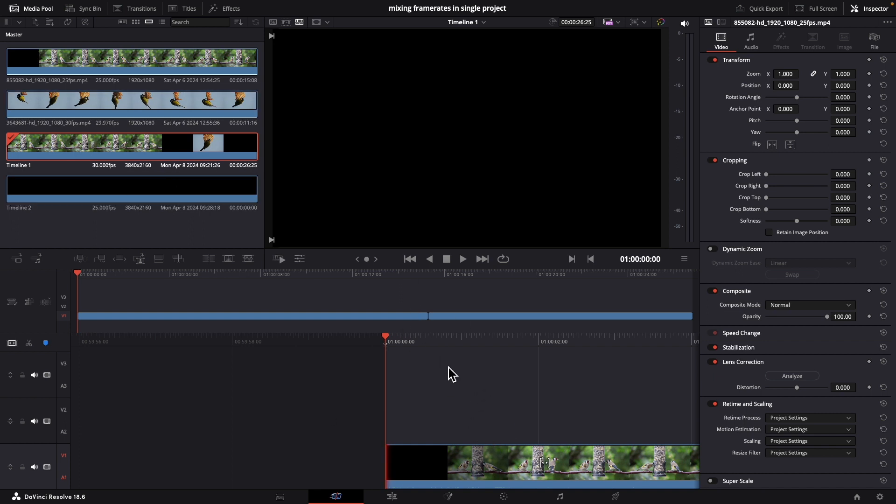
left_click(306, 319)
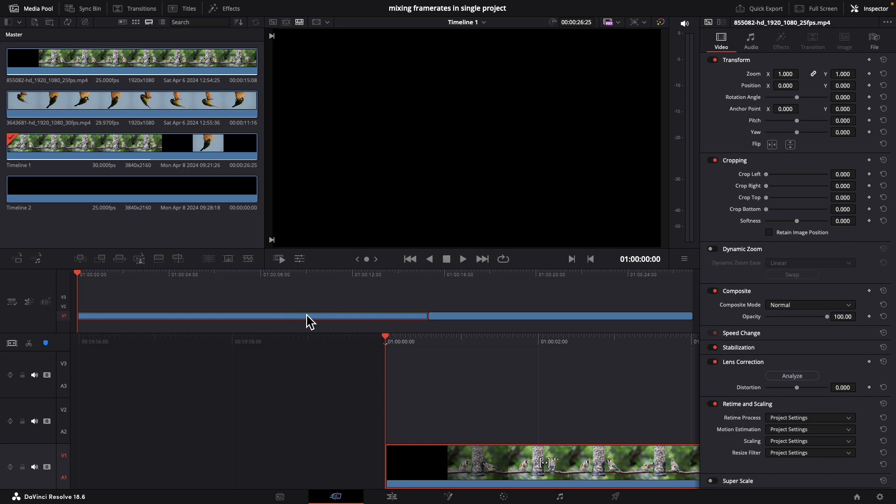
left_click(474, 316, "ctrl")
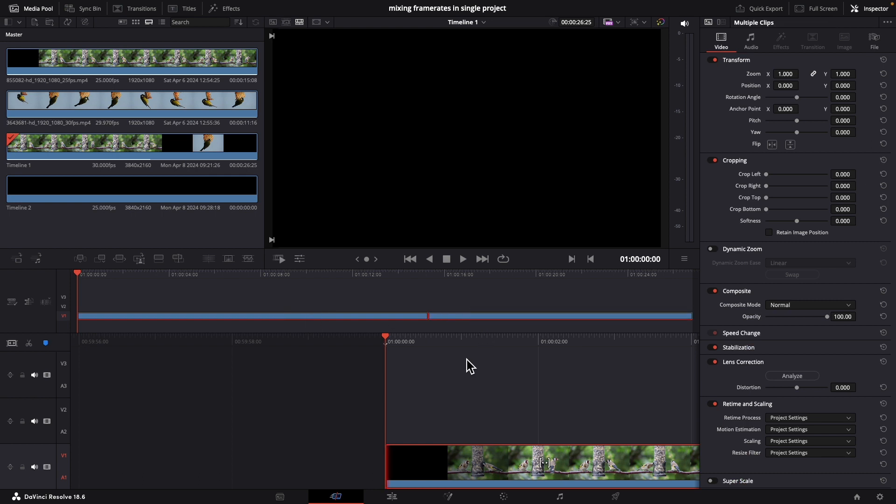
double_click(59, 198)
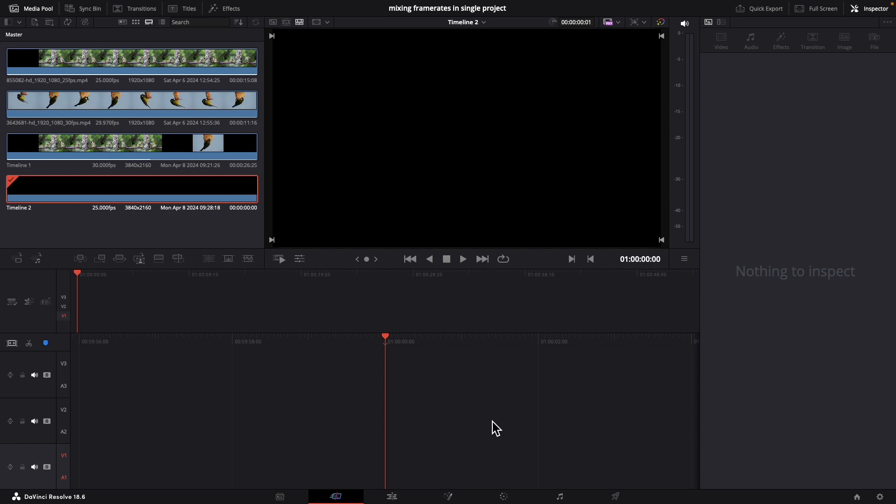
key("ctrl+v")
left_click_drag(671, 275, 62, 288)
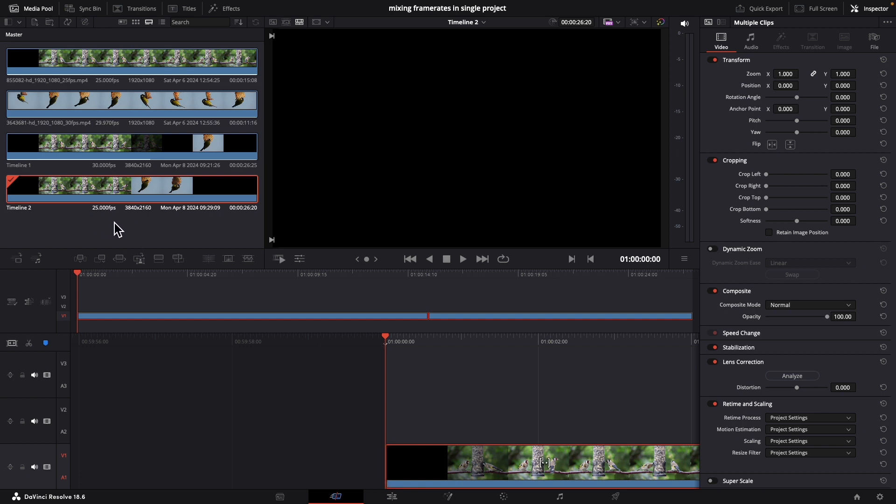
- Check the export frame rate in the render settings for Timeline 2 and for Timeline 1
left_click(616, 497)
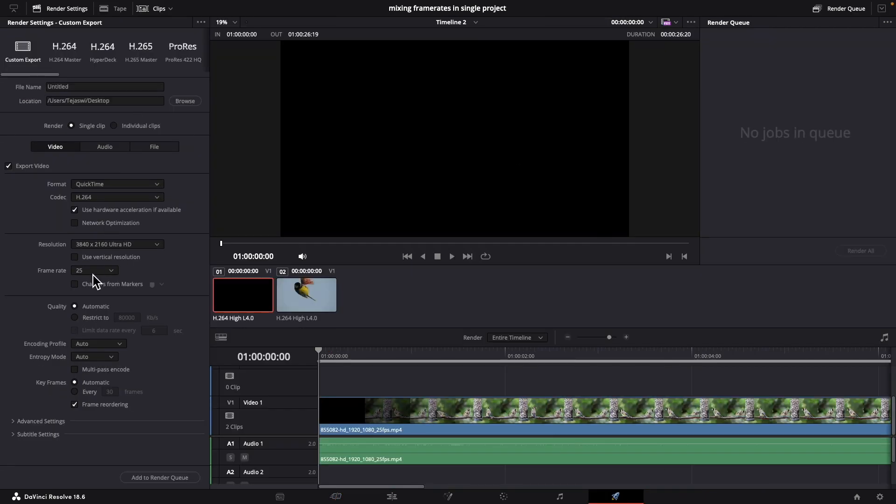
left_click(334, 498)
double_click(66, 148)
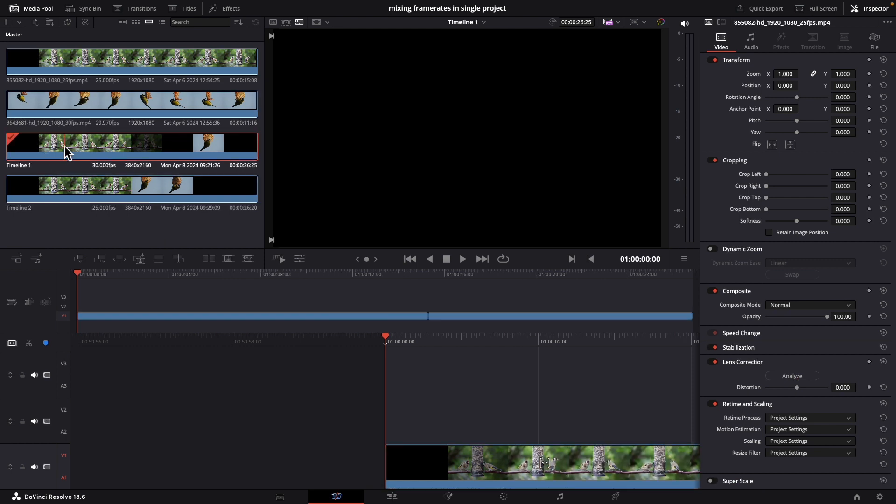
left_click(615, 497)
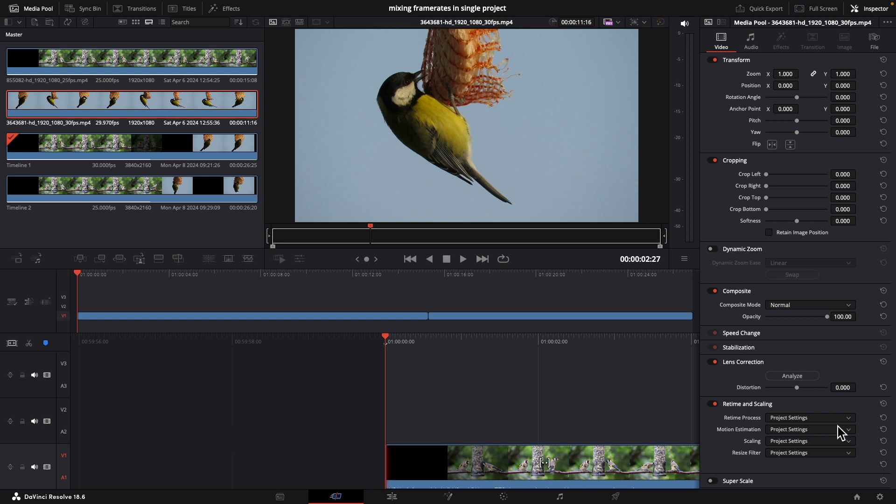
- Set the project's timeline resolution to 1920 x 1080 HD and update the default preset with the current project settings
left_click(881, 498)
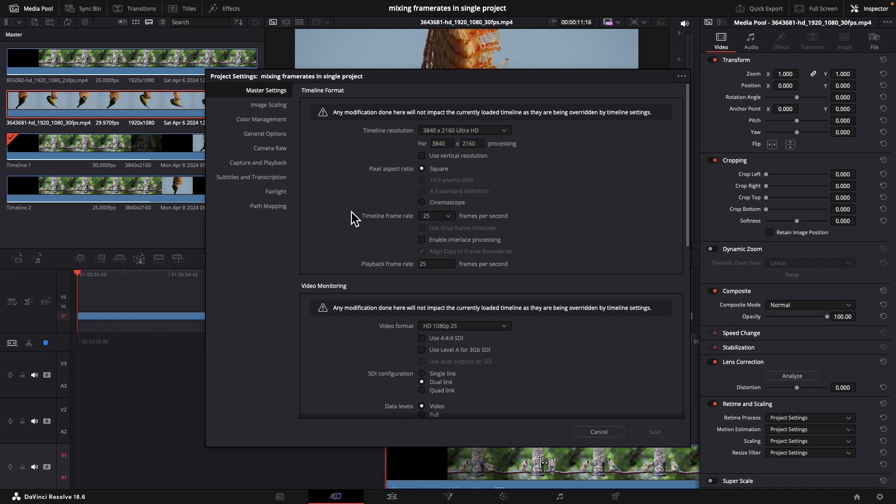
left_click(494, 130)
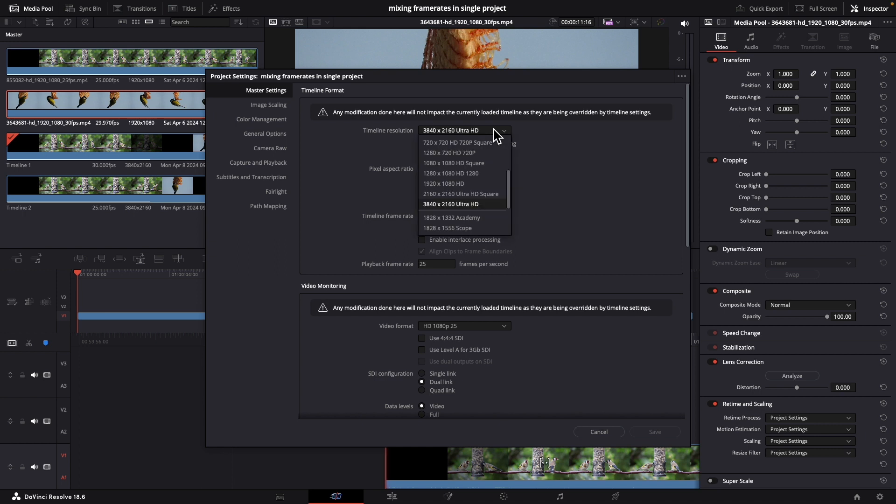
left_click(459, 184)
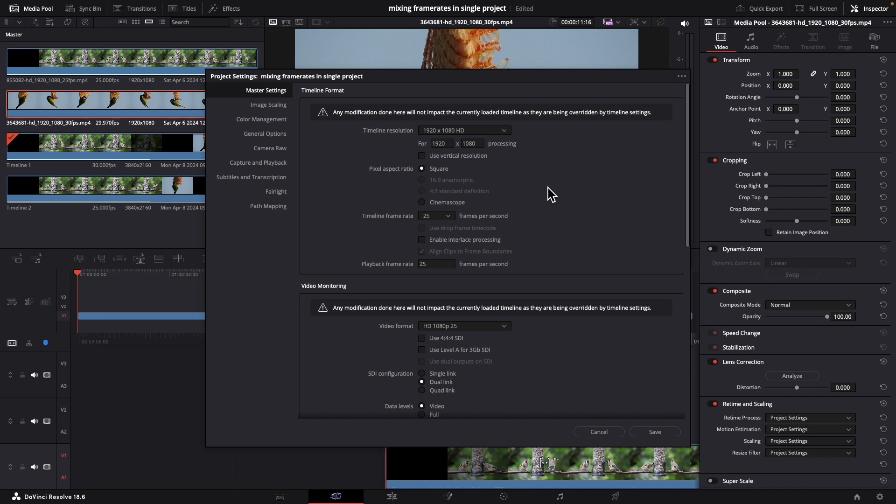
left_click(682, 77)
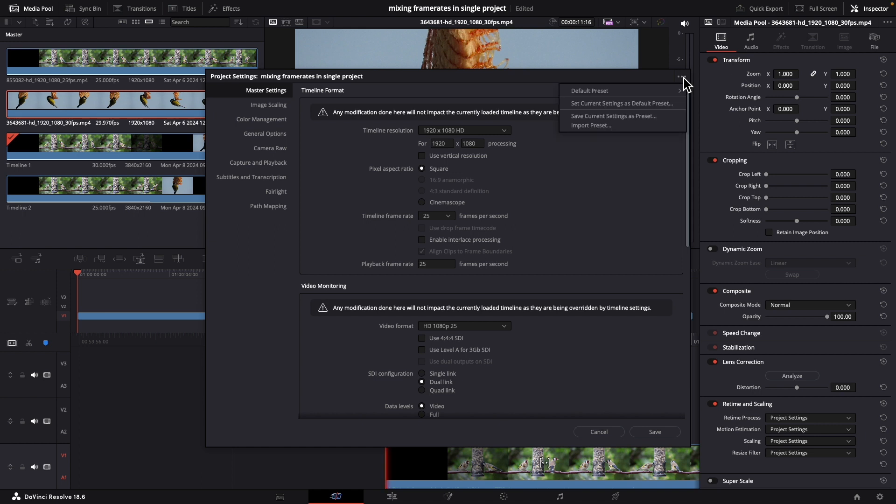
left_click(619, 104)
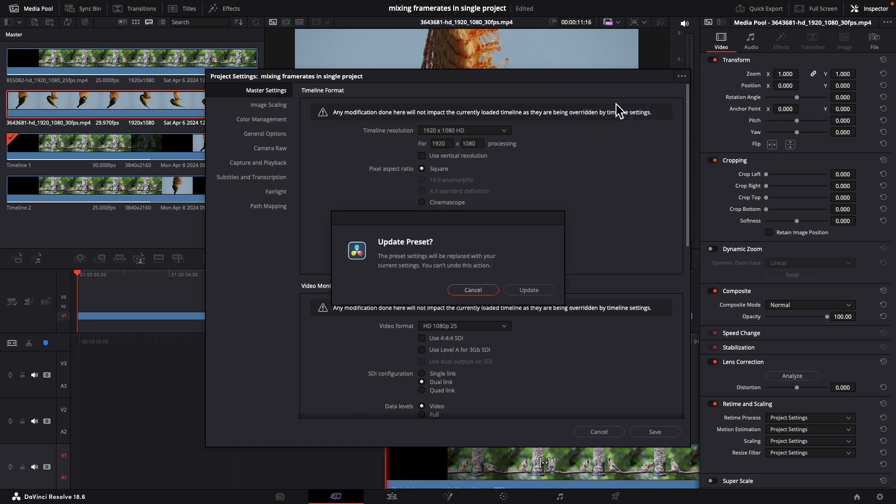
left_click(537, 291)
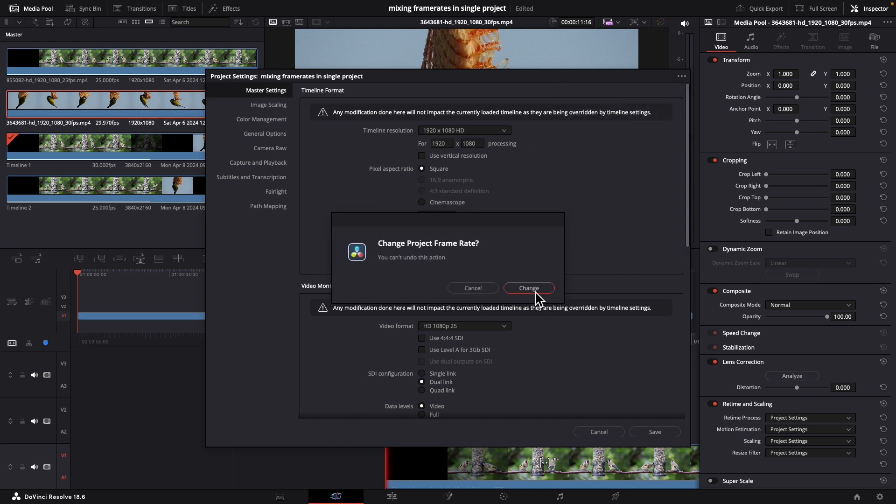
left_click(537, 292)
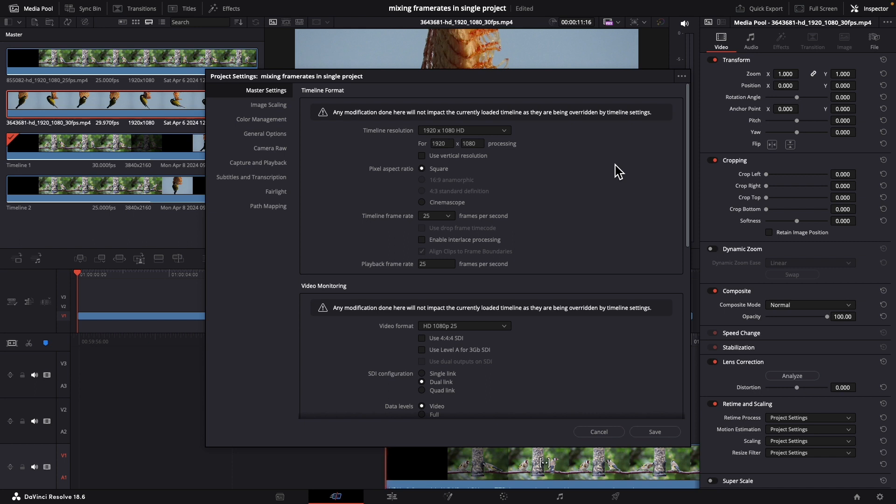
- Set the project's timeline resolution to 3840 x 2160 Ultra HD and its timeline frame rate to 30 frames per second
left_click(470, 130)
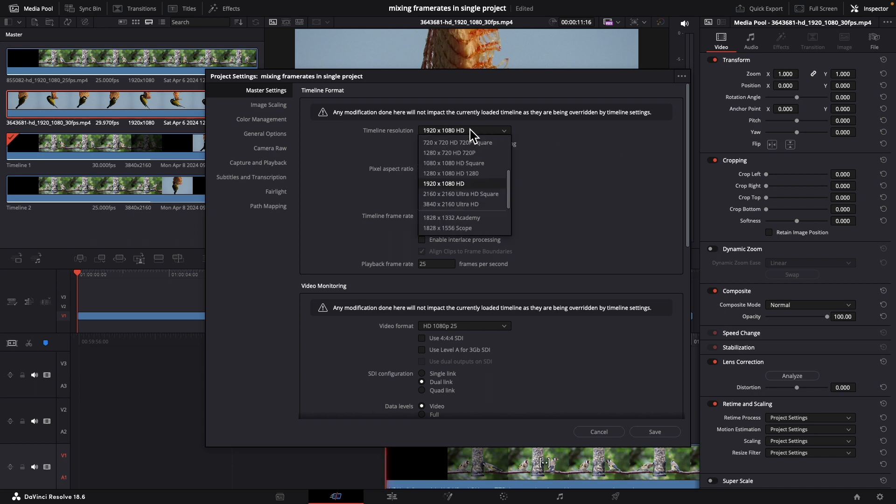
left_click(470, 205)
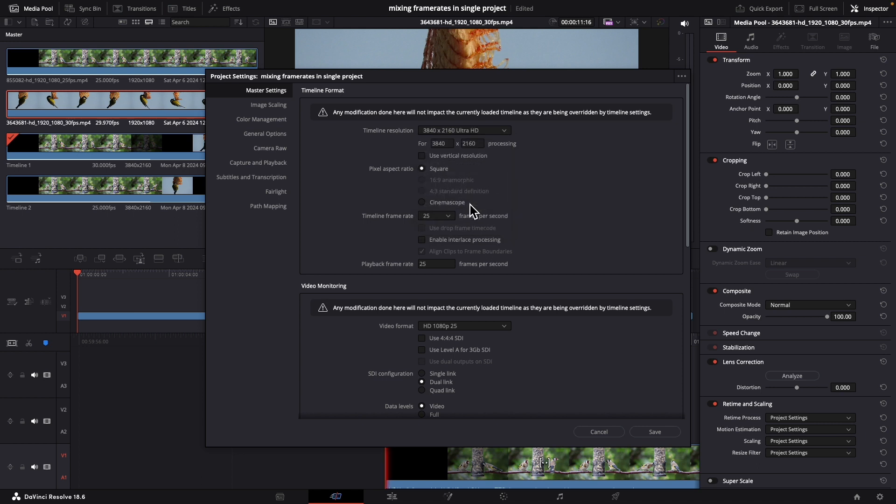
left_click(447, 217)
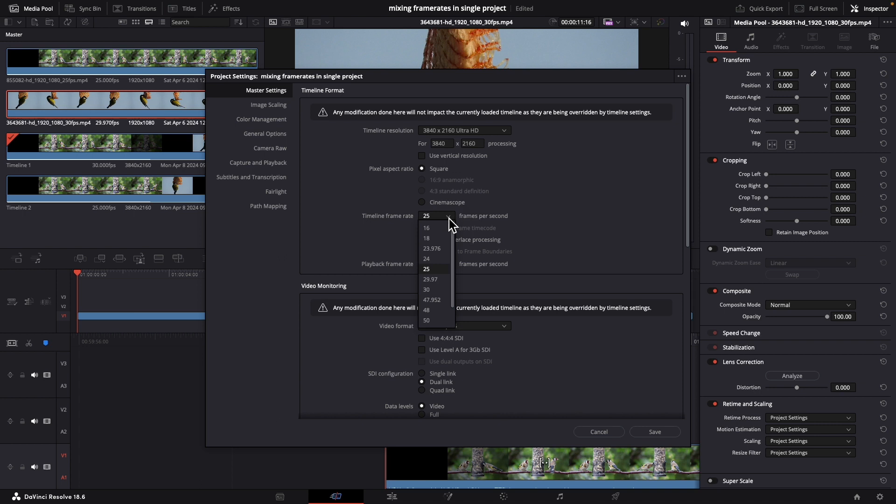
left_click(438, 290)
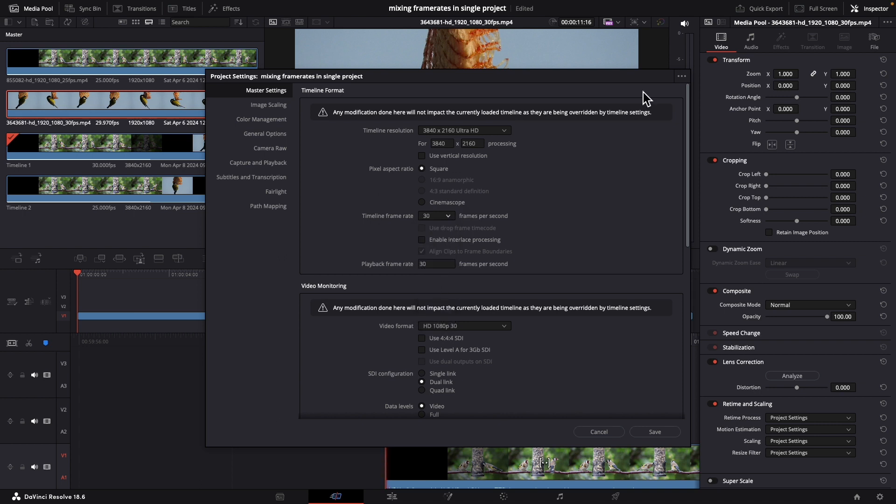
- Save the current project settings as a preset named "ultra hd 30fps" and look at the actions offered for it
left_click(683, 78)
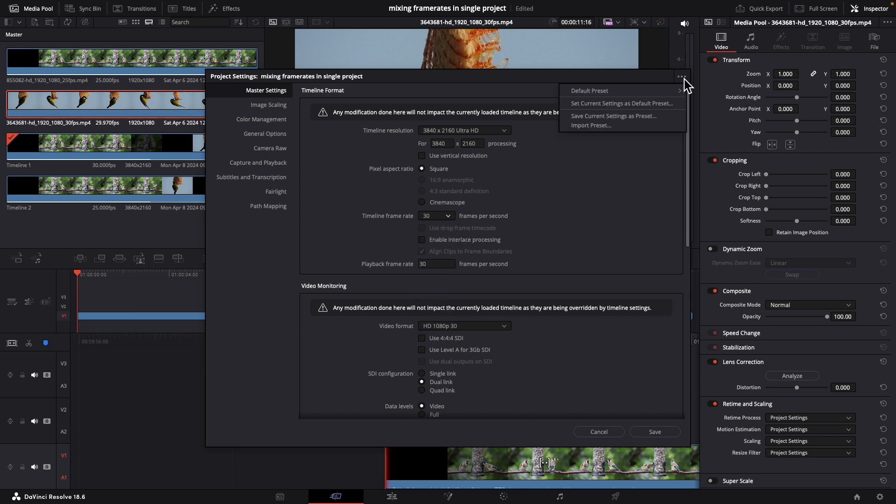
left_click(620, 117)
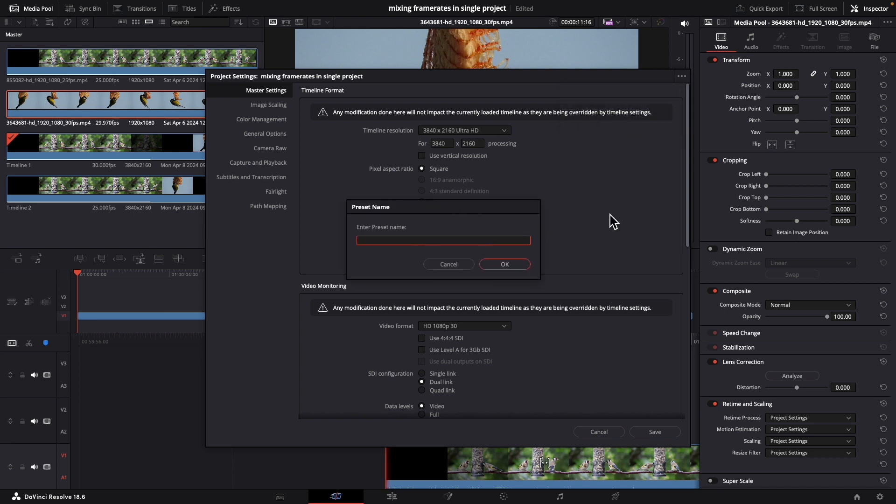
type("ultra hd 30fps")
key("Return")
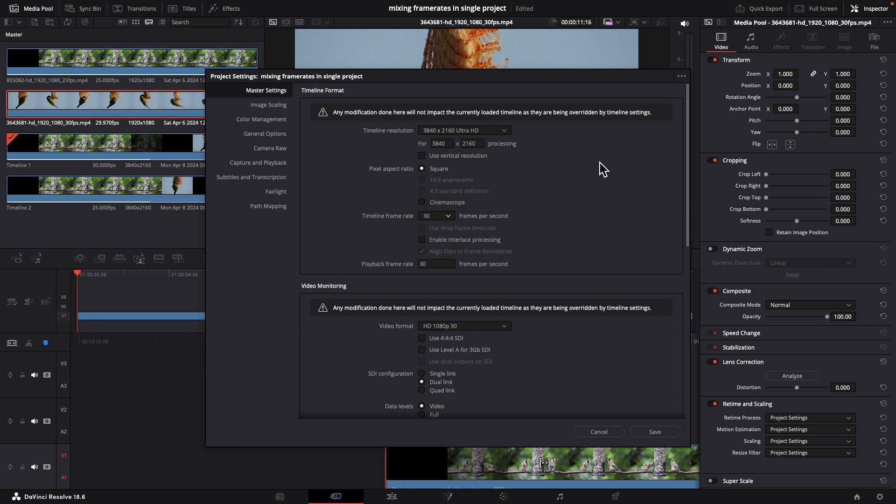
left_click(682, 77)
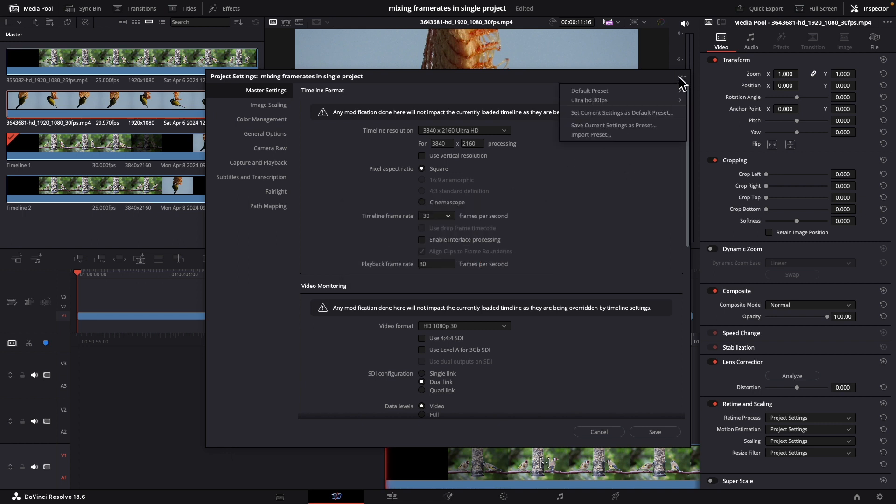
mouse_move(582, 103)
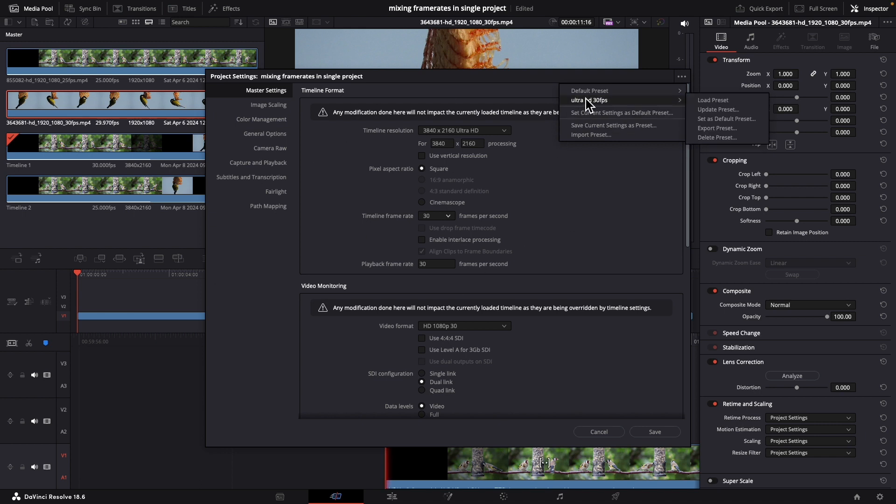
left_click(682, 77)
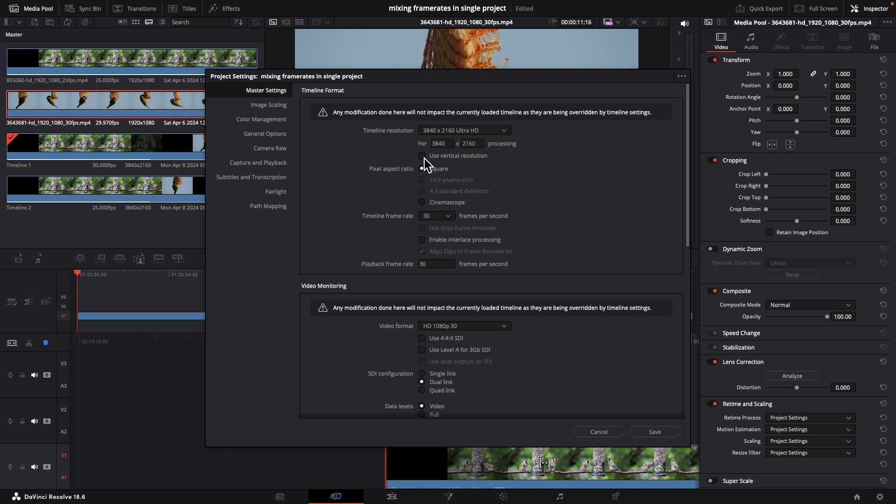
- Enable vertical resolution and save the project settings as another preset named "ultra hd 30fps vertical"
left_click(682, 77)
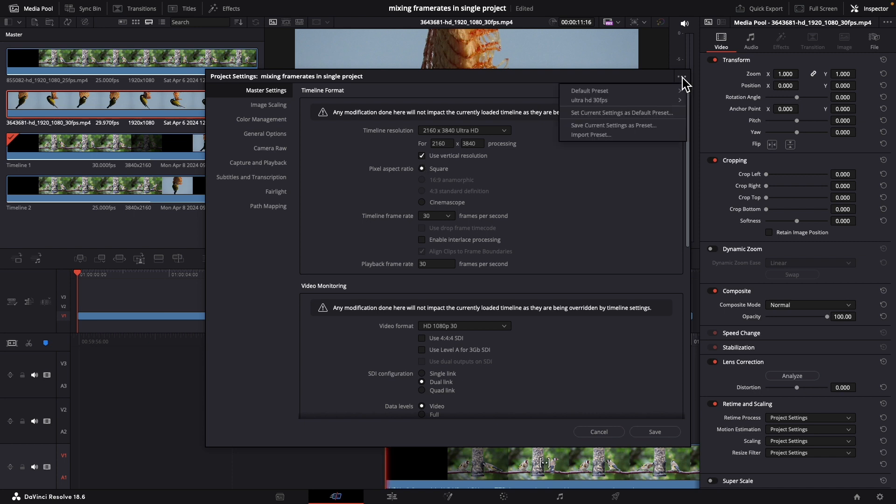
left_click(583, 126)
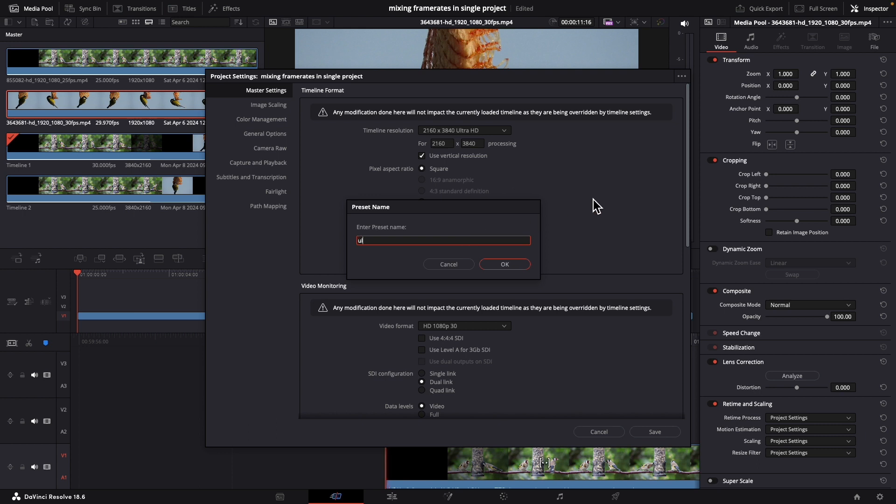
type("ultra hd 30fps vertical")
key("Return")
left_click(683, 77)
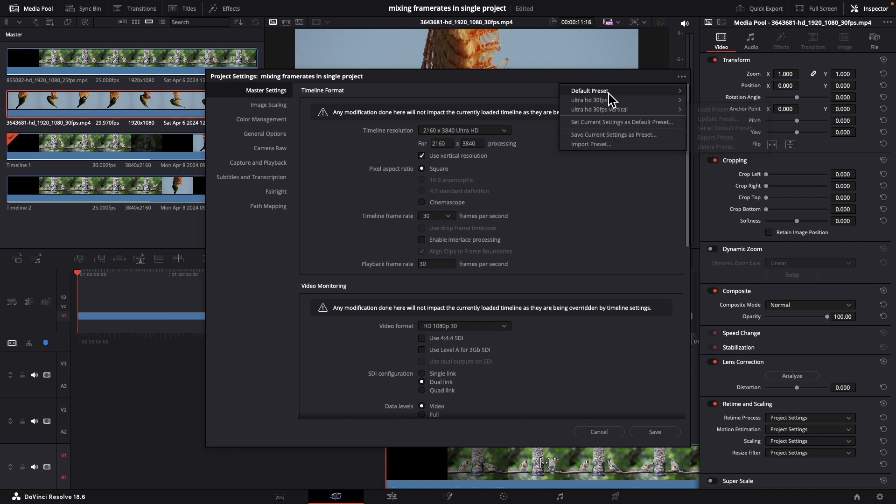
mouse_move(619, 111)
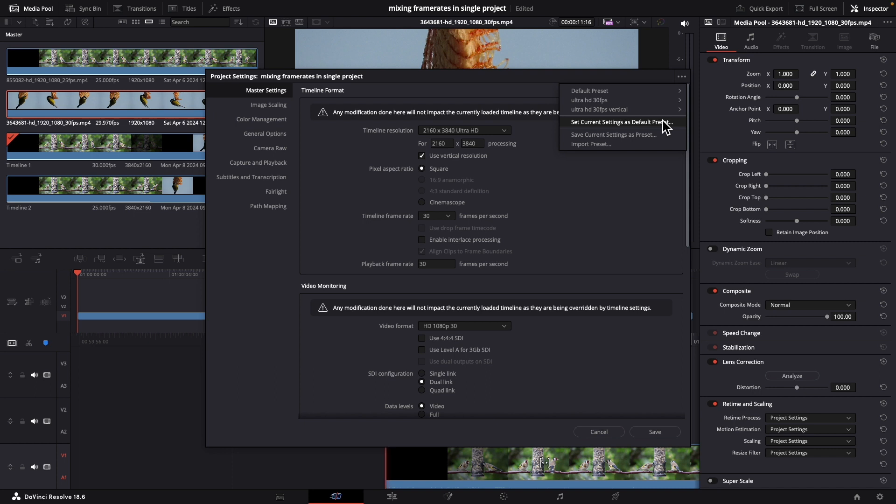
left_click(682, 77)
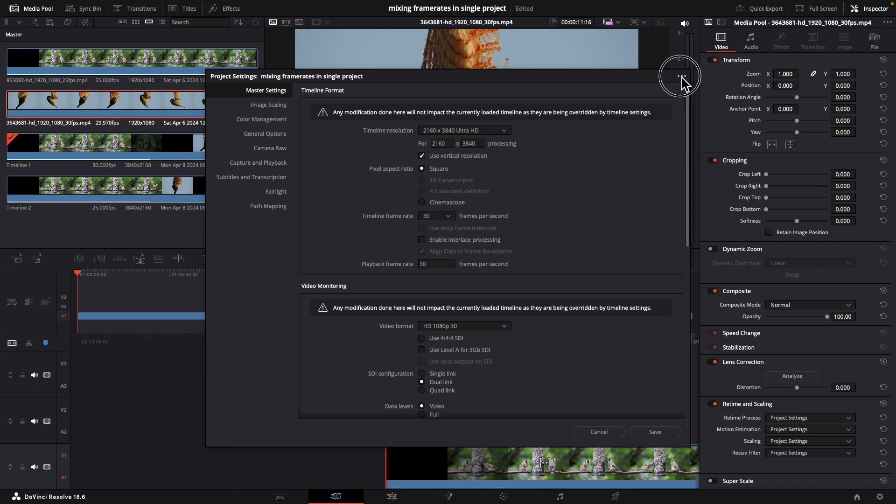
- Delete the "ultra hd 30fps" and "ultra hd 30fps vertical" presets and close the project settings without saving
left_click(682, 77)
mouse_move(615, 103)
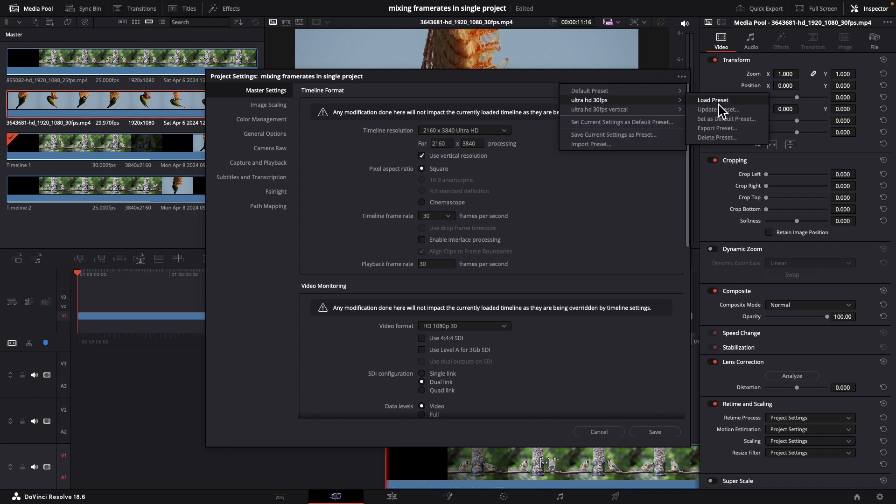
left_click(729, 138)
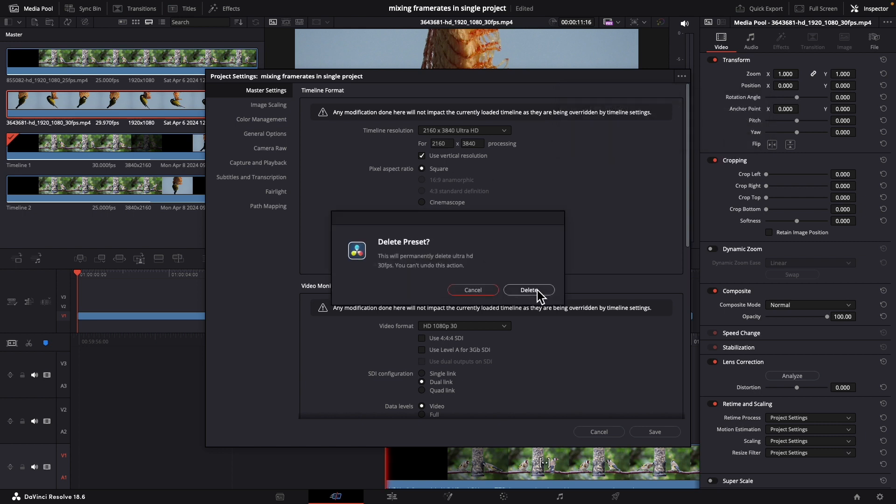
left_click(534, 290)
left_click(681, 77)
mouse_move(612, 103)
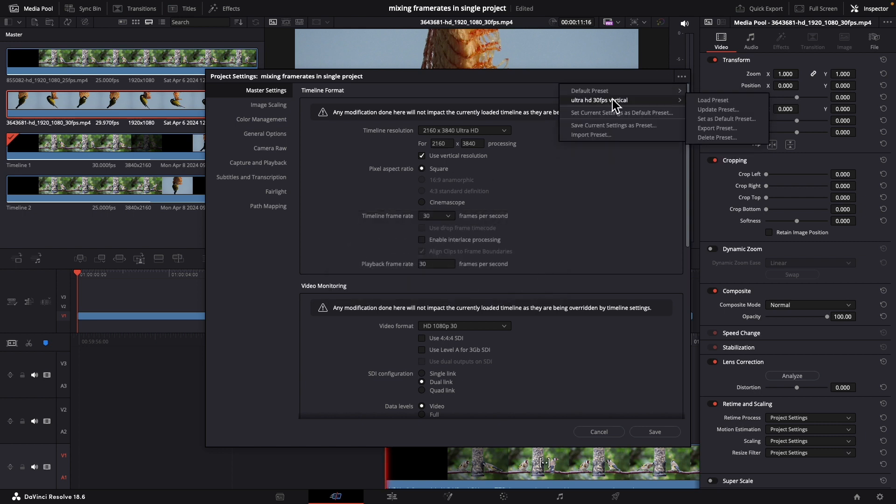
left_click(723, 137)
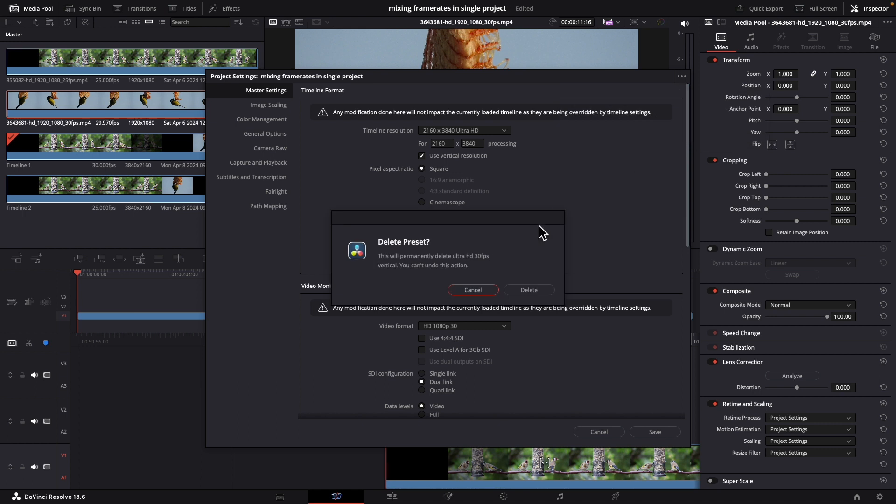
left_click(530, 291)
key("Escape")
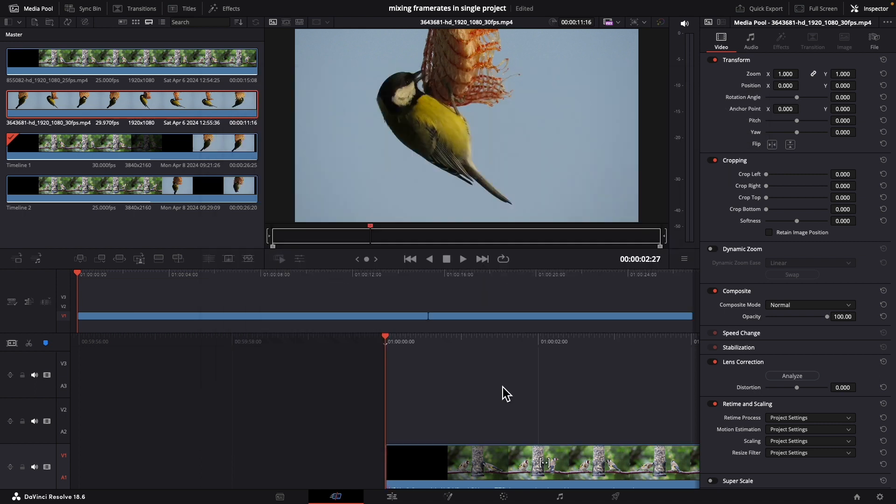